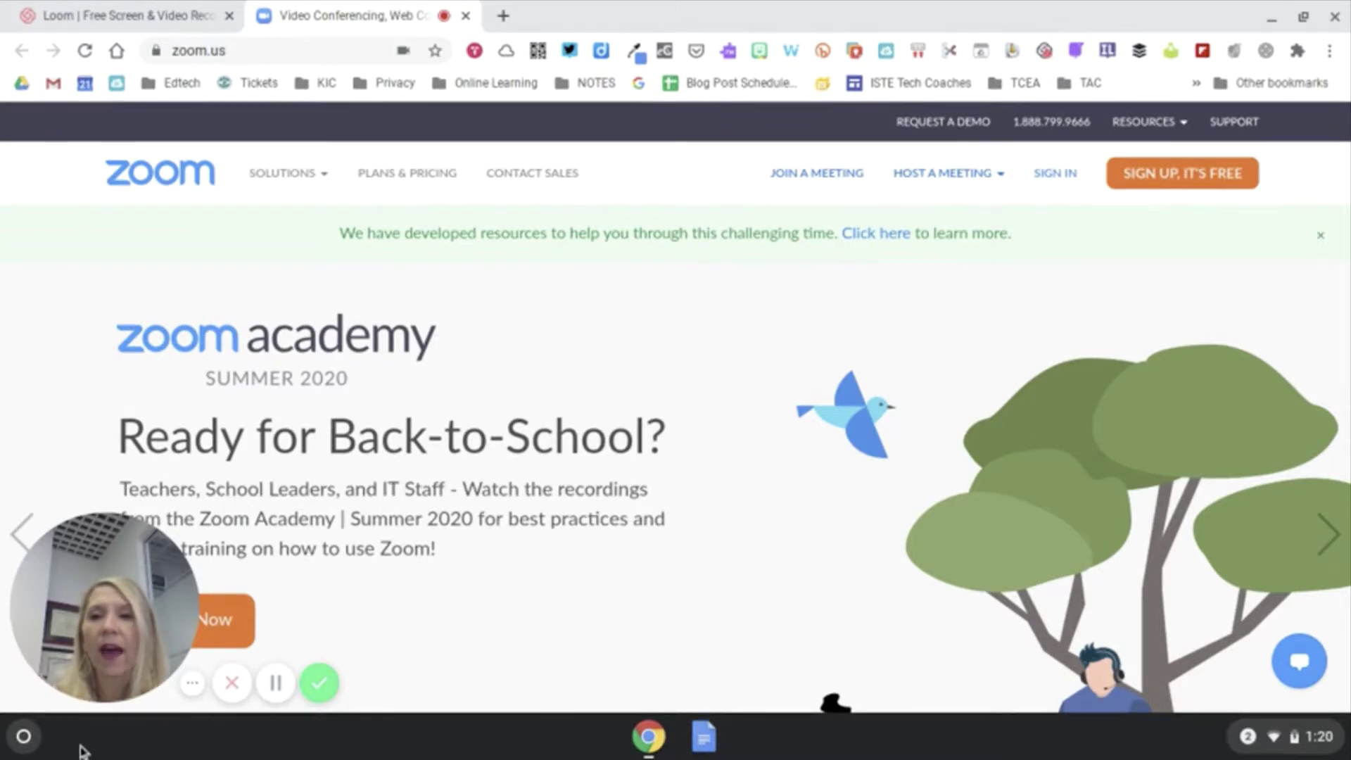
Step: Search the ChromeOS launcher for 'zoom', then dismiss the search results
left_click(24, 737)
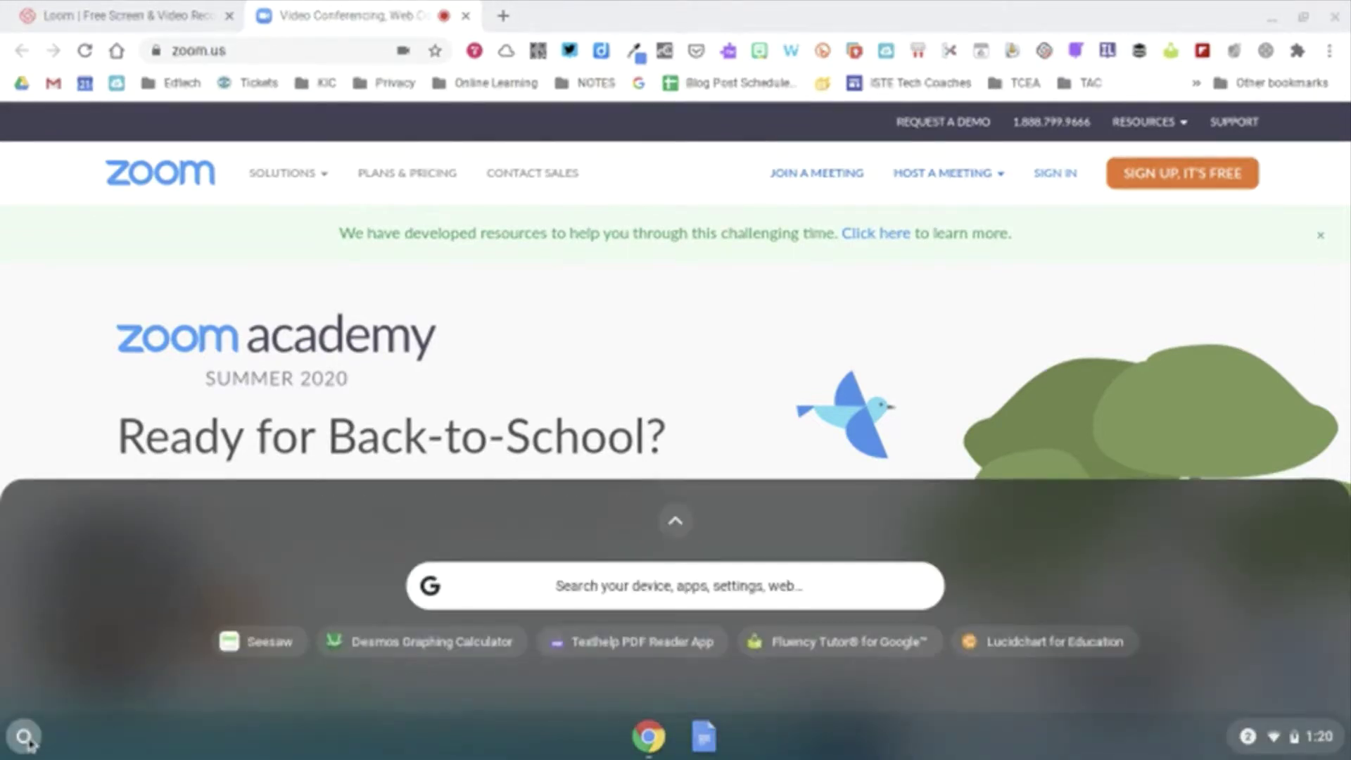
left_click(577, 588)
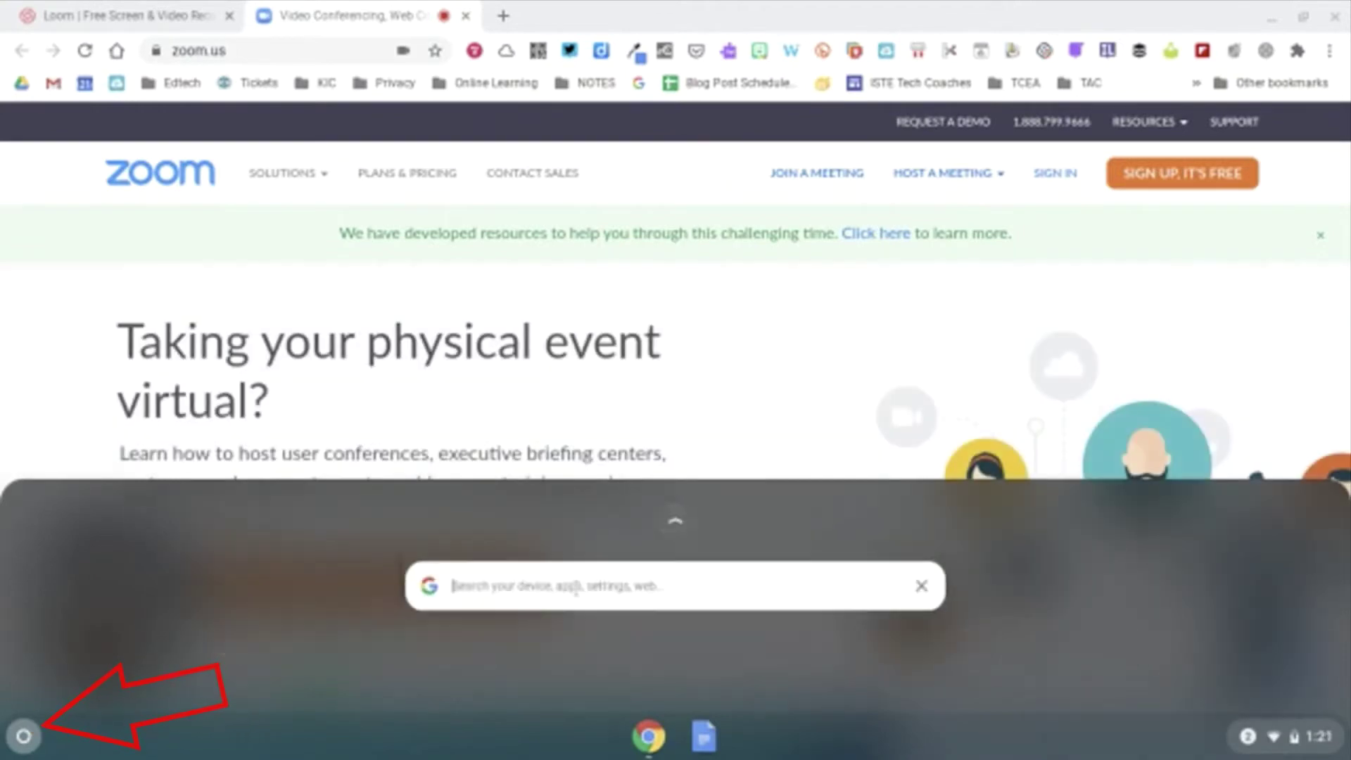
type("zoom.us")
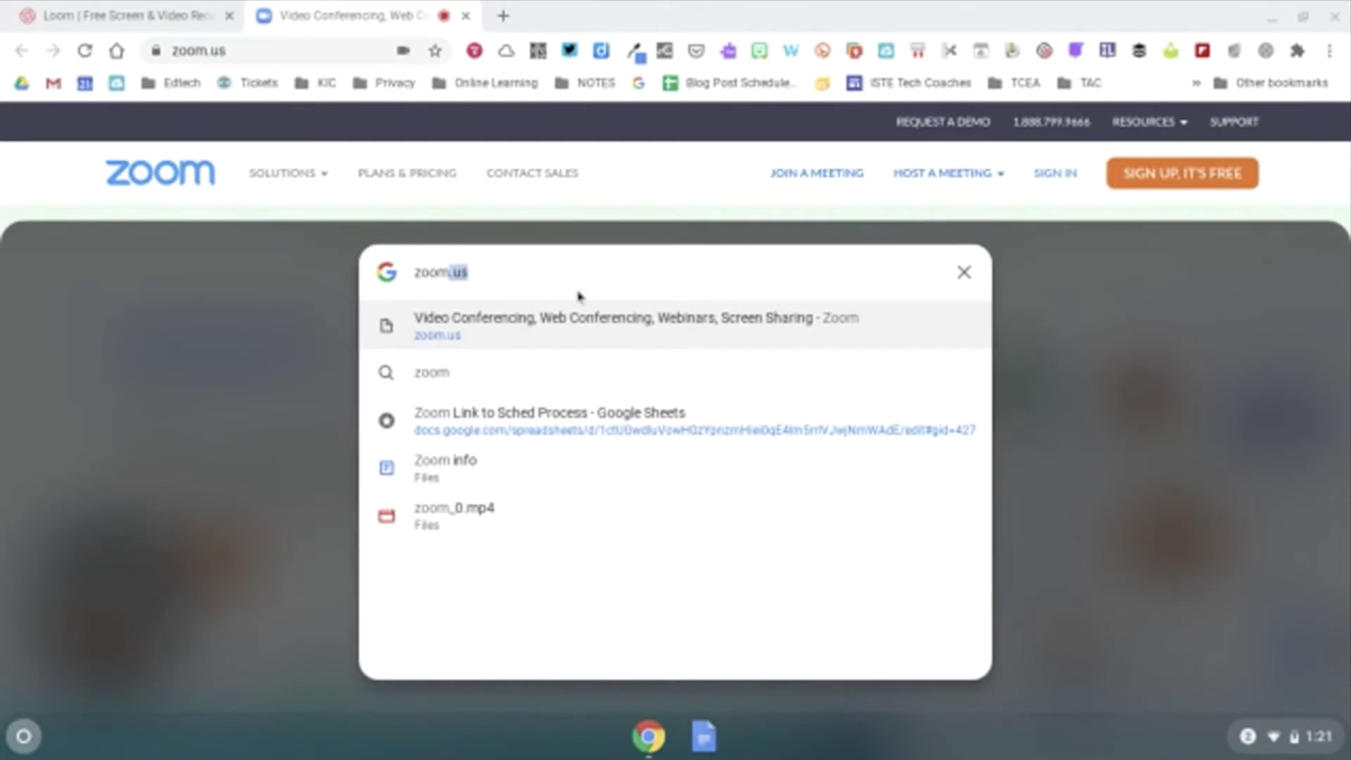
left_click(964, 273)
Step: Search the web for 'chrome web store' and open the Chrome Web Store result
left_click(385, 56)
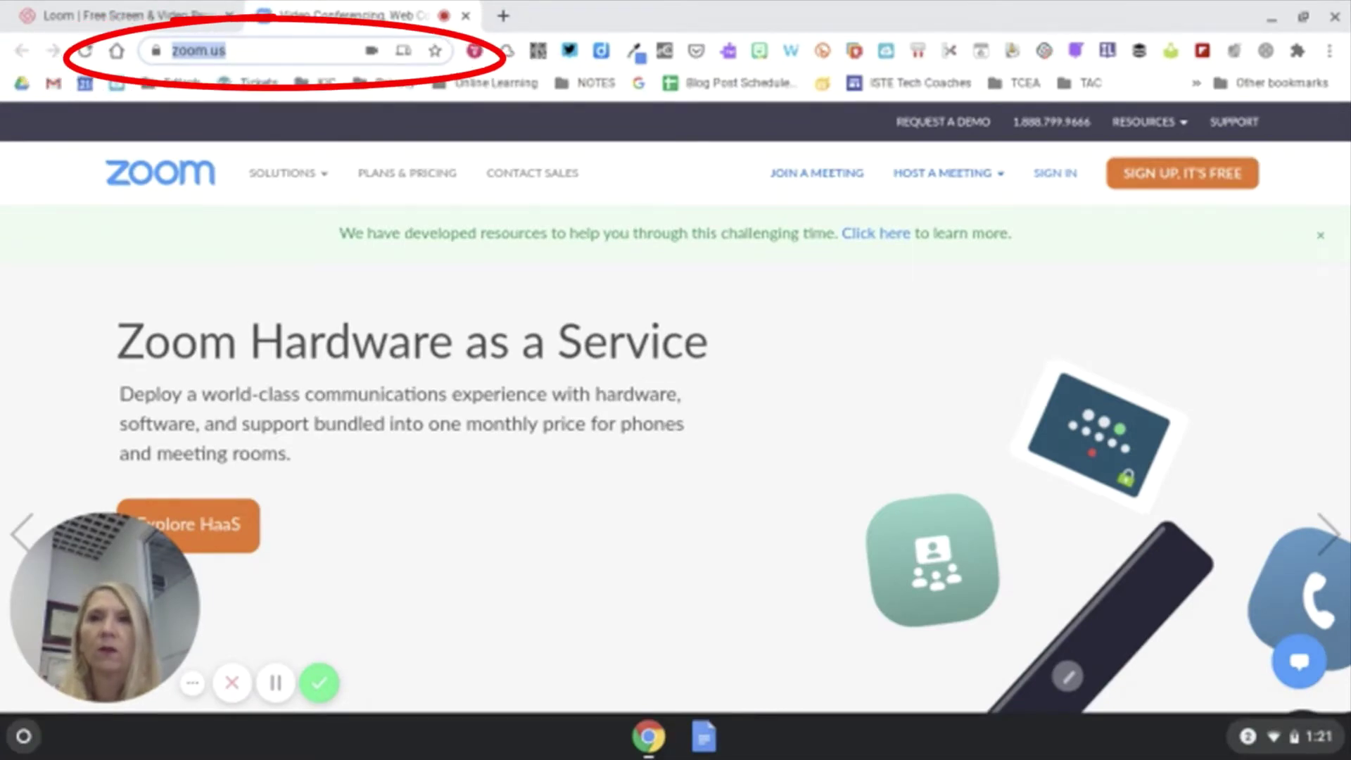
type("chrome")
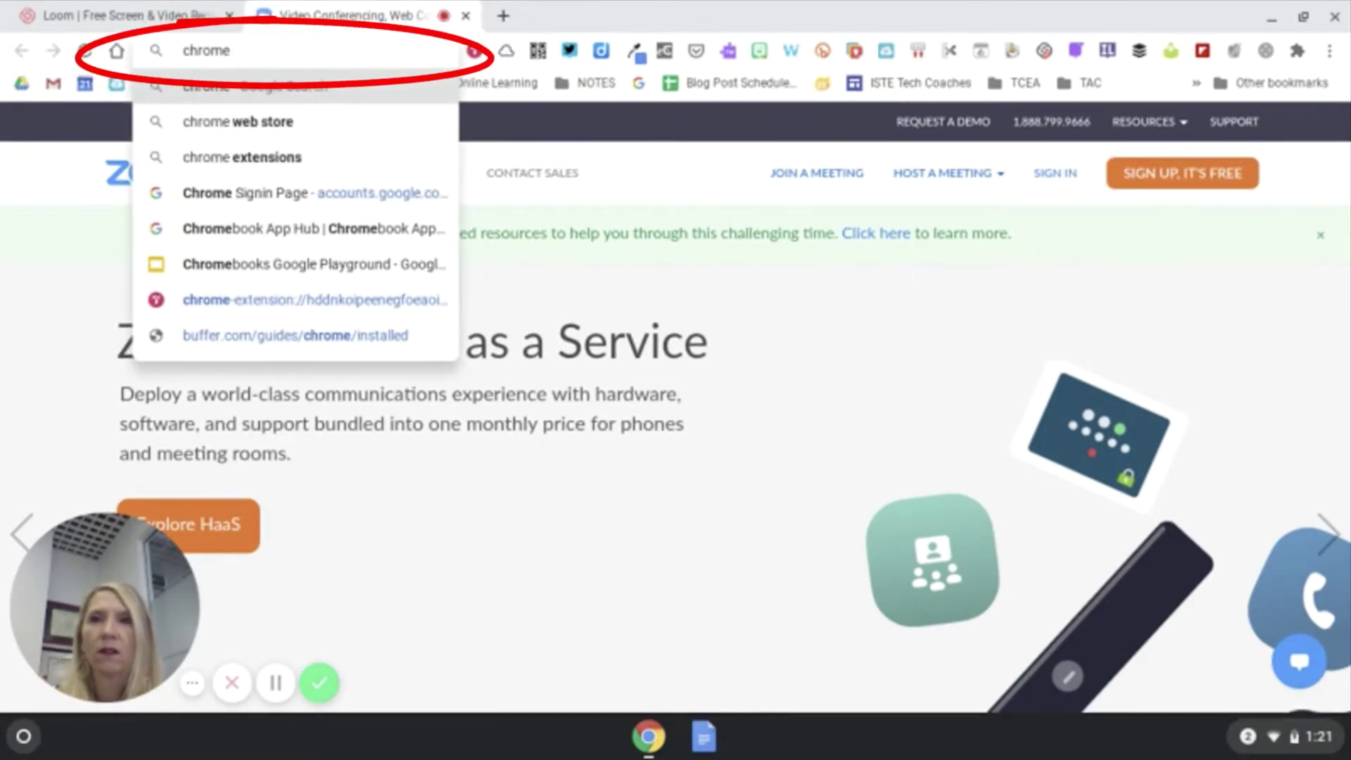
type(" web")
key("Return")
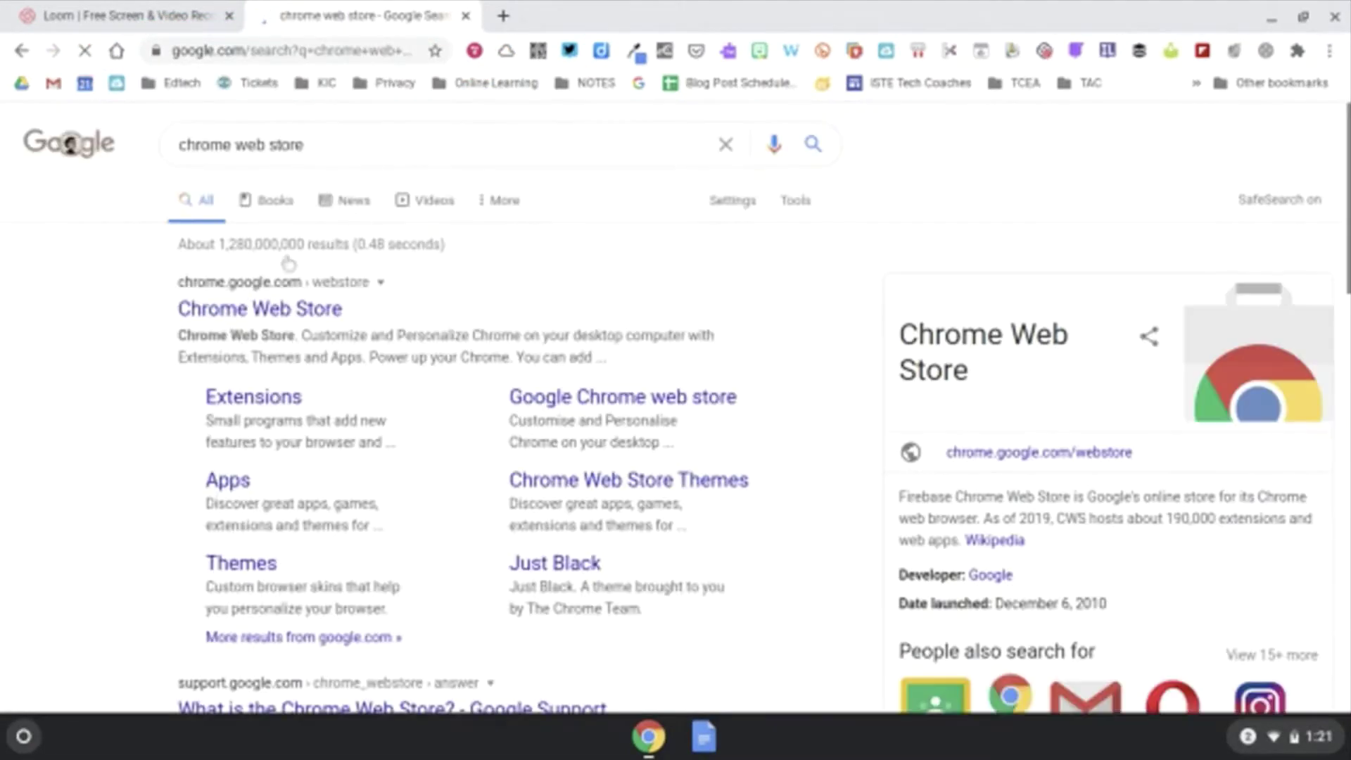
left_click(266, 309)
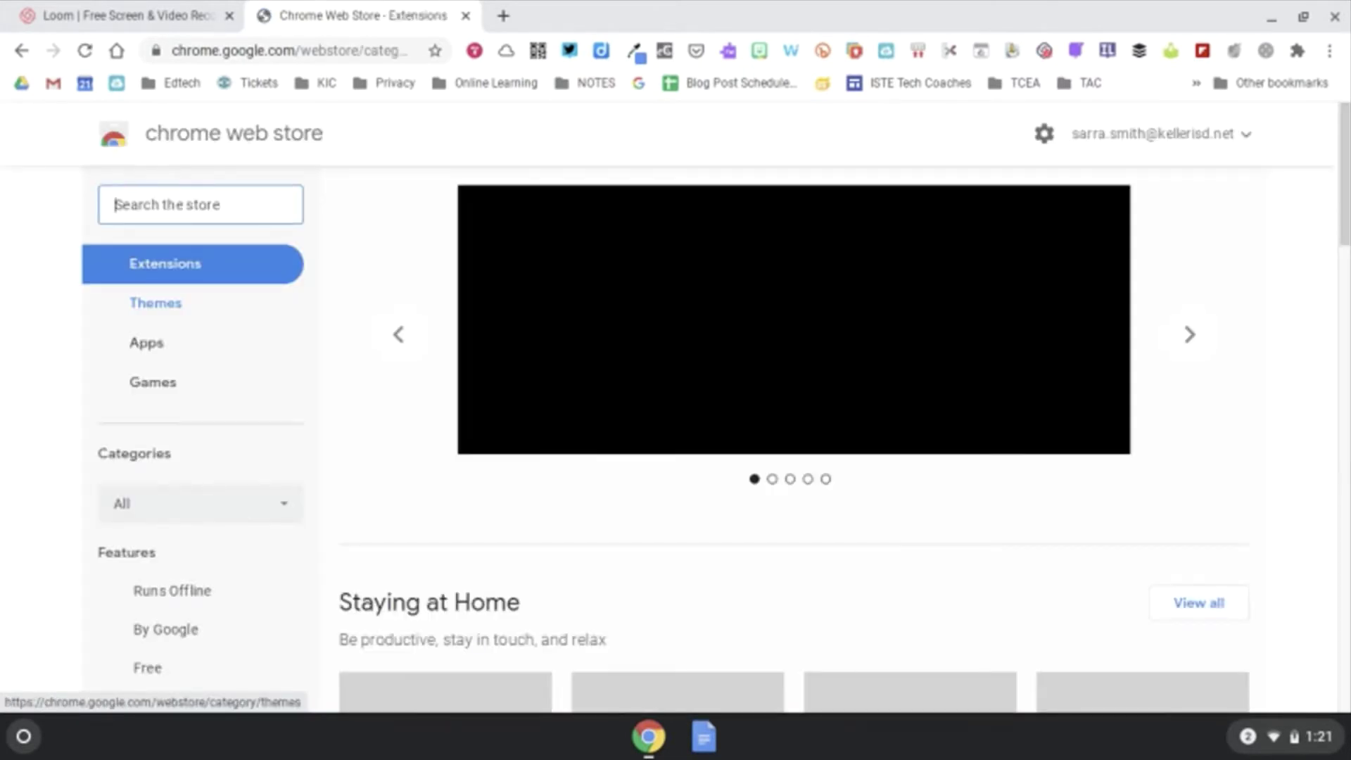
Step: Filter the store to Apps, search for 'zoom', and open the Zoom app by zoom.us
left_click(161, 356)
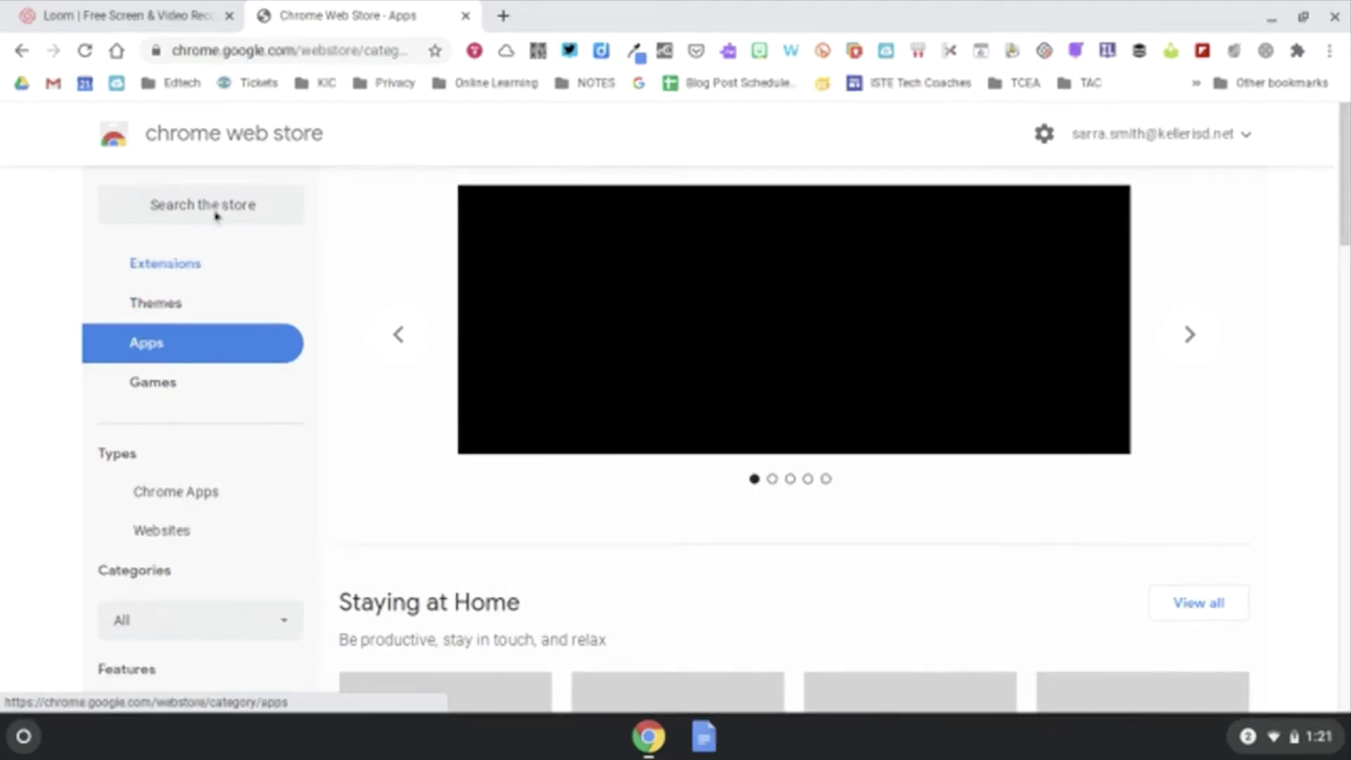
left_click(214, 209)
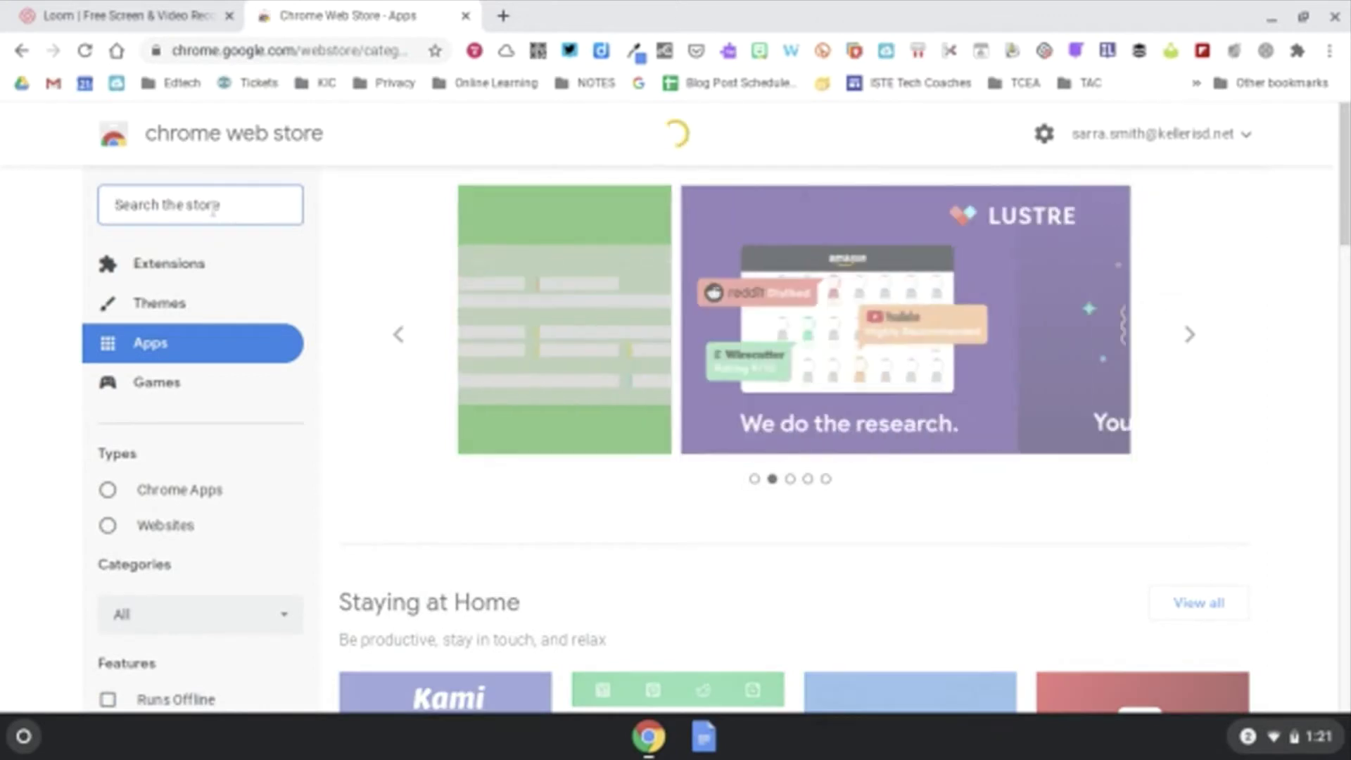
type("zoom")
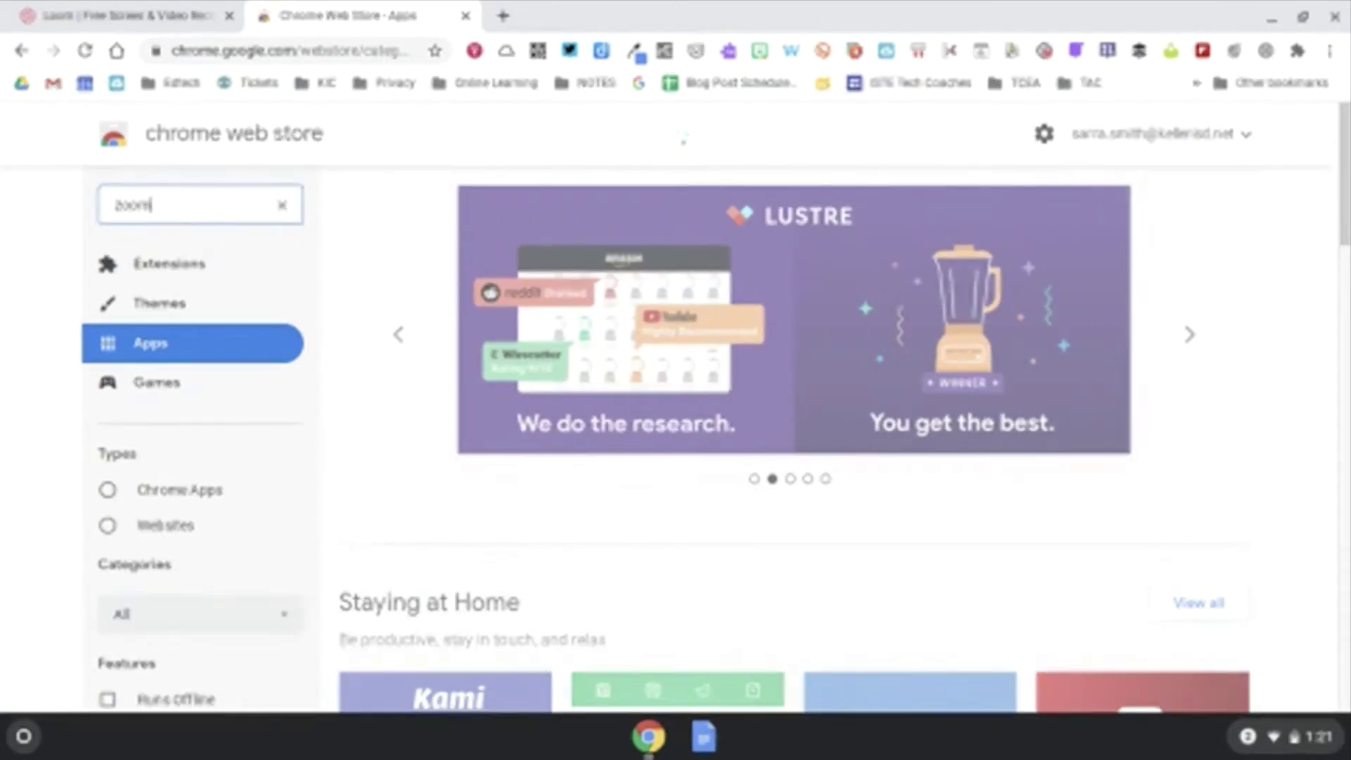
key("Return")
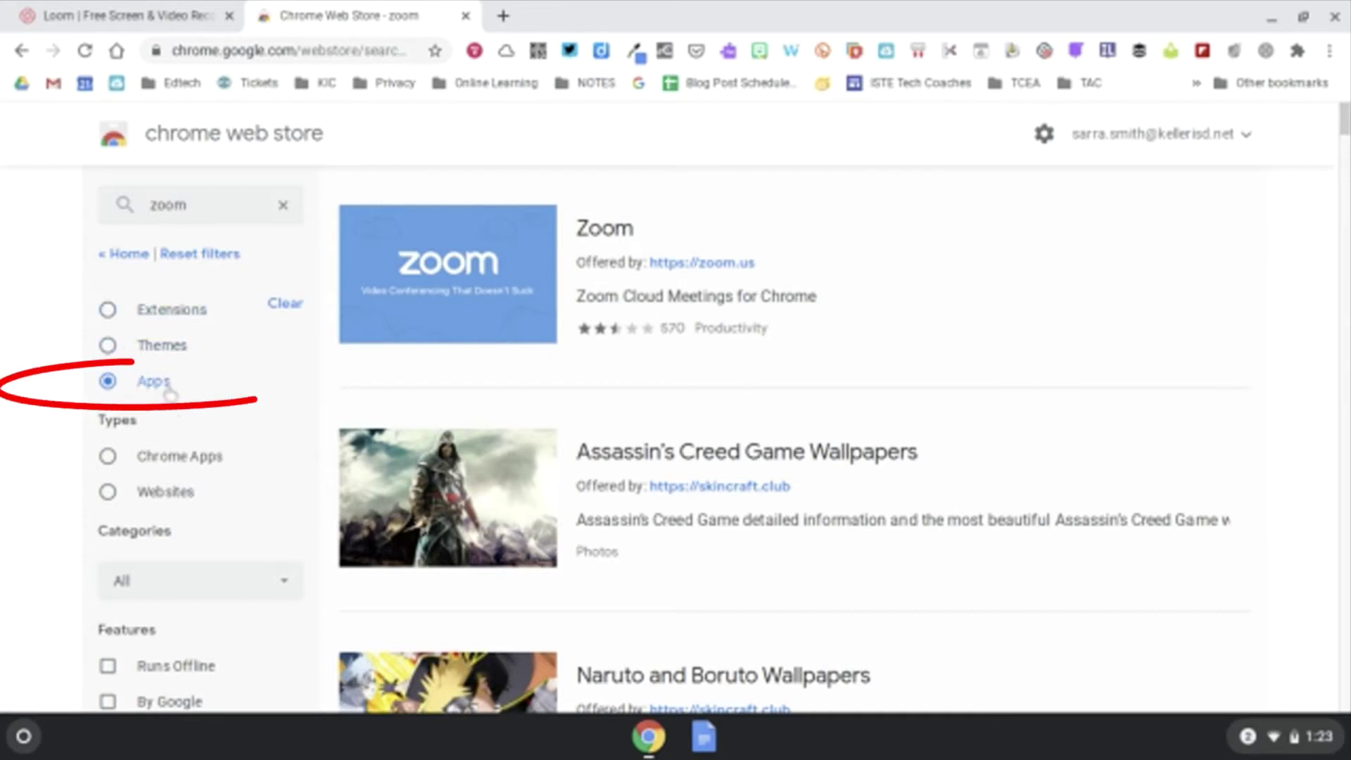
left_click(486, 304)
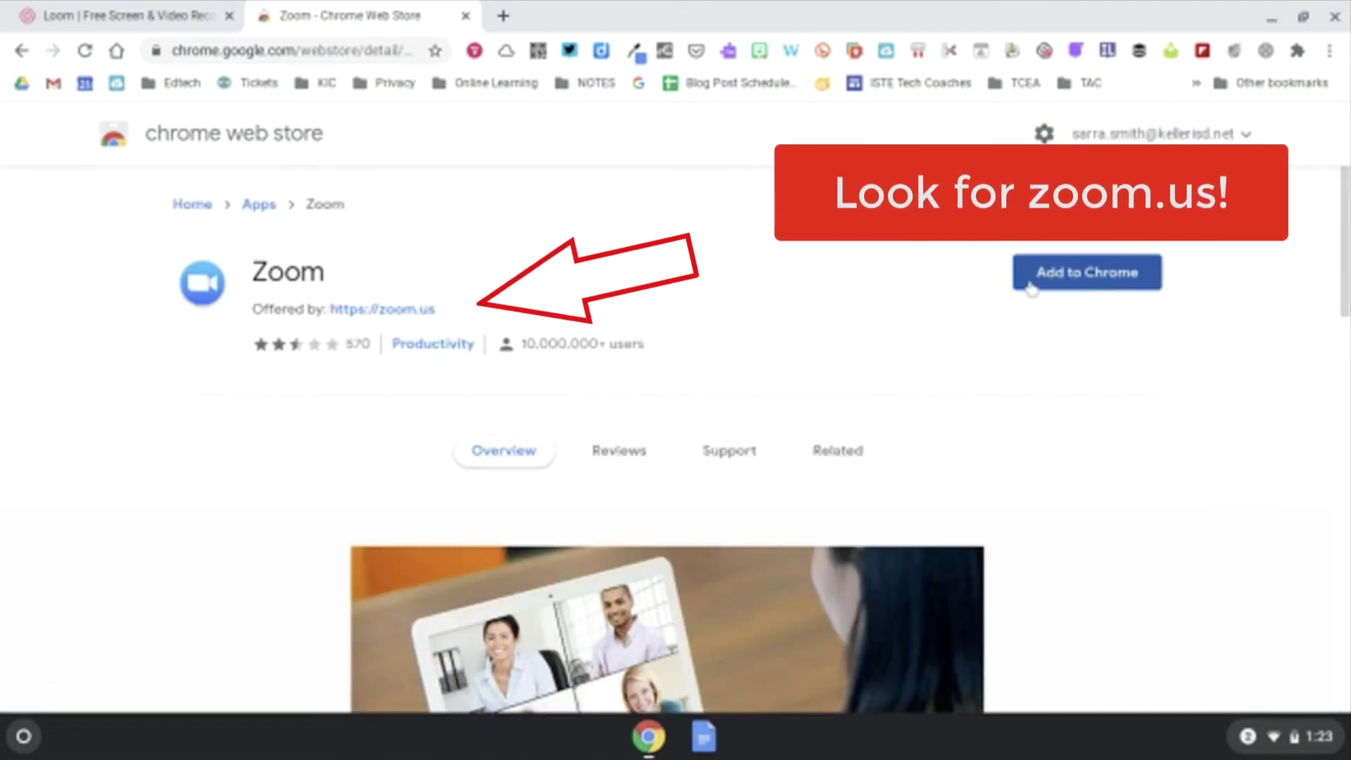
Step: Add the Zoom app to Chrome, then close the new Zoom window and the browser
left_click(1091, 285)
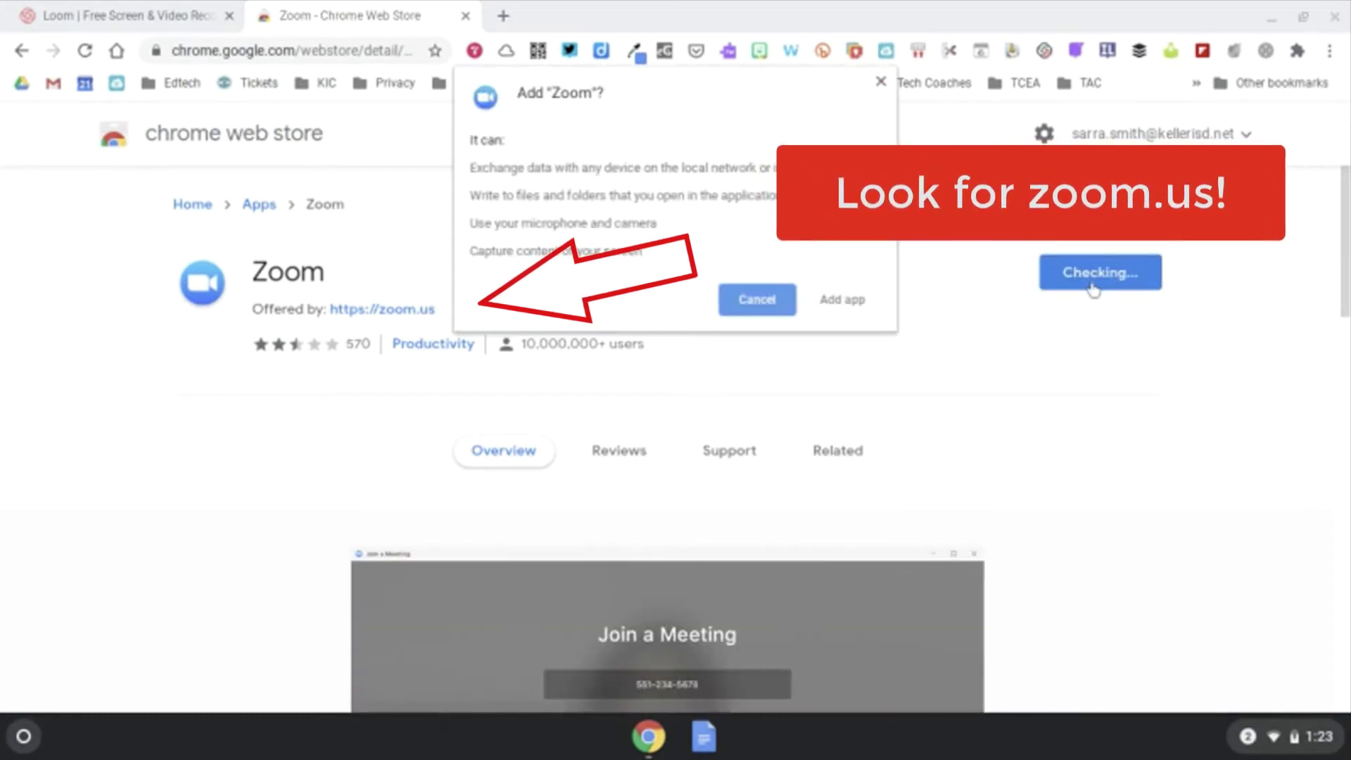
left_click(841, 310)
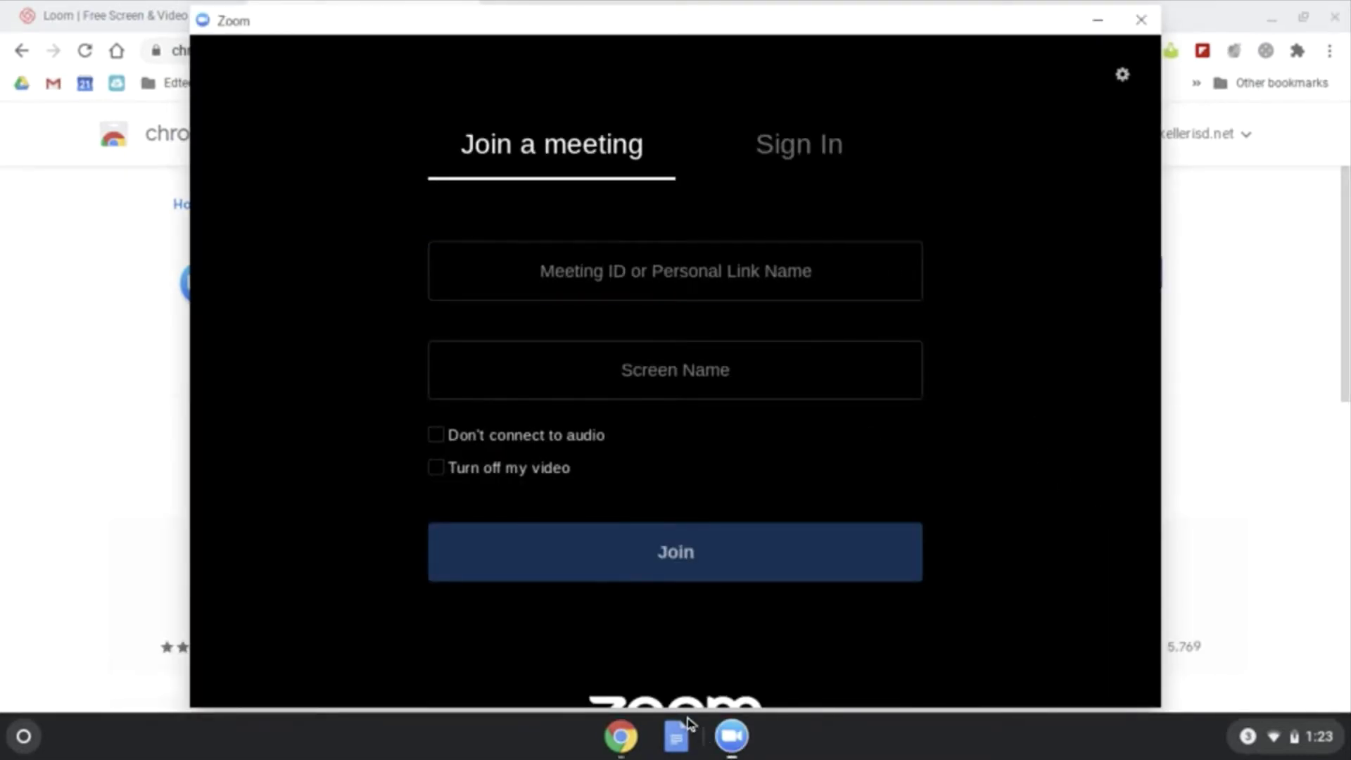
left_click(1140, 22)
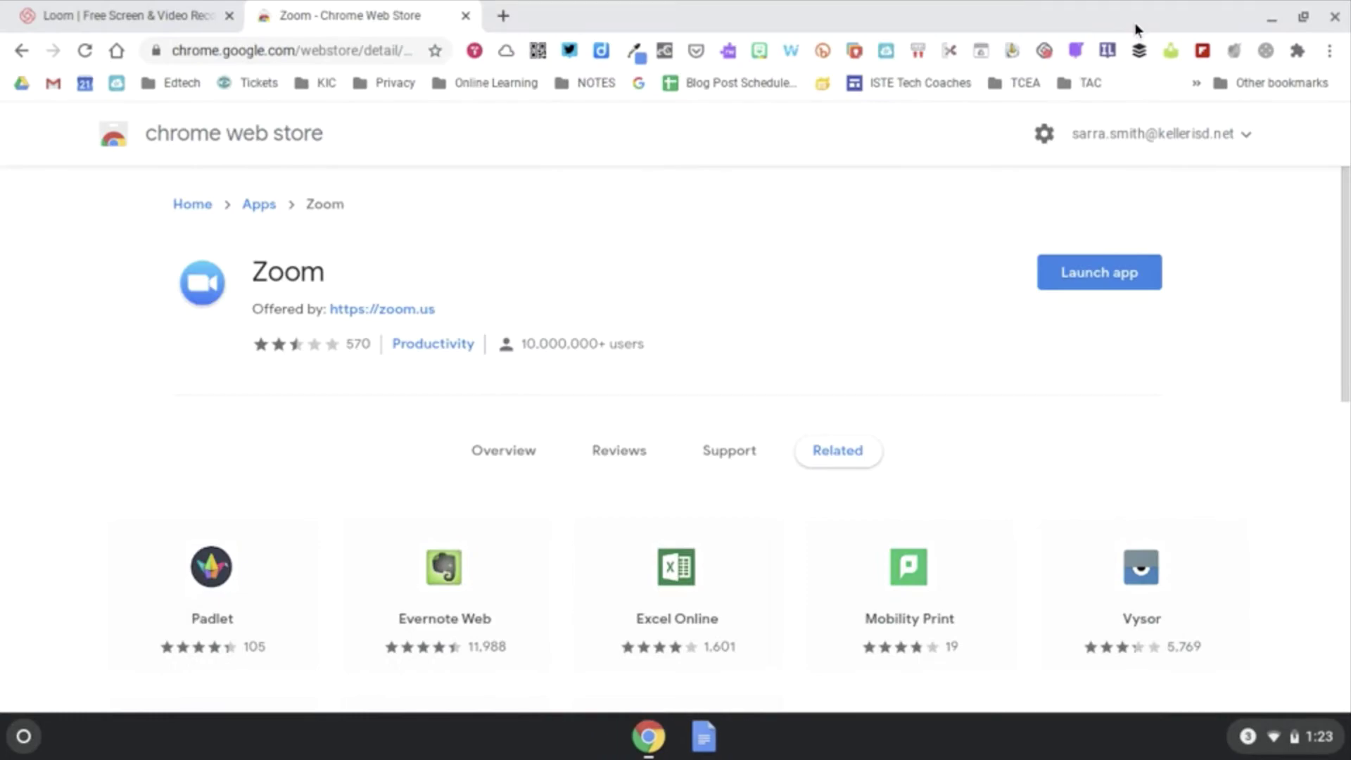
left_click(1334, 21)
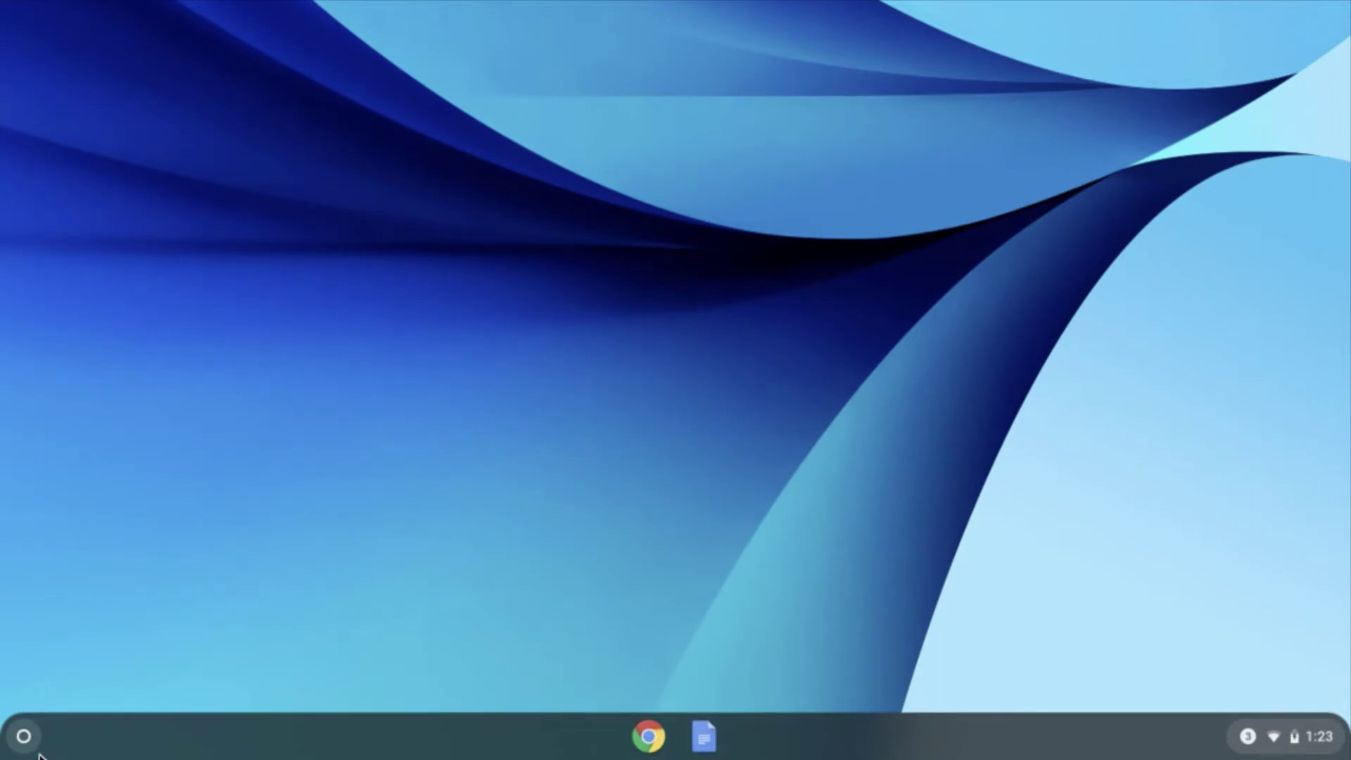
Step: Search the launcher for 'zoom' and launch the installed Zoom app
left_click(24, 738)
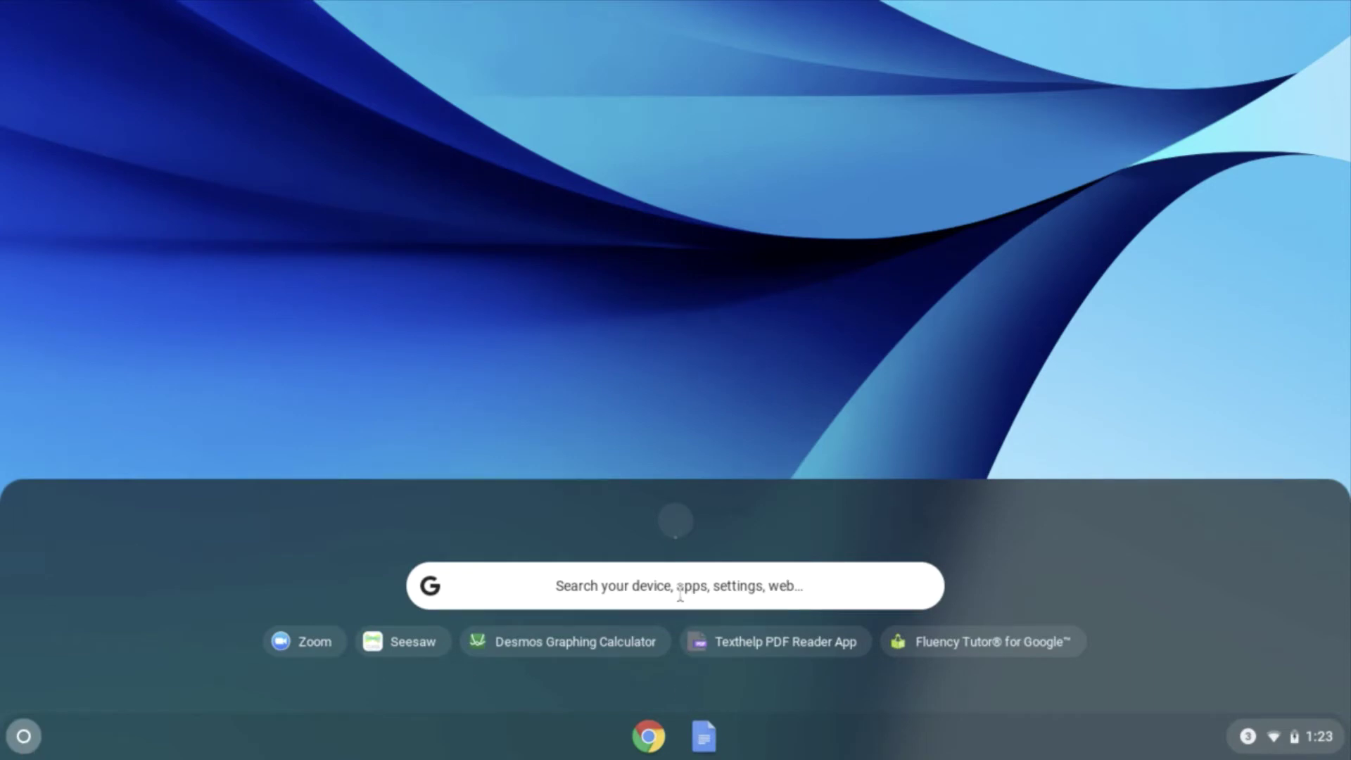
left_click(613, 599)
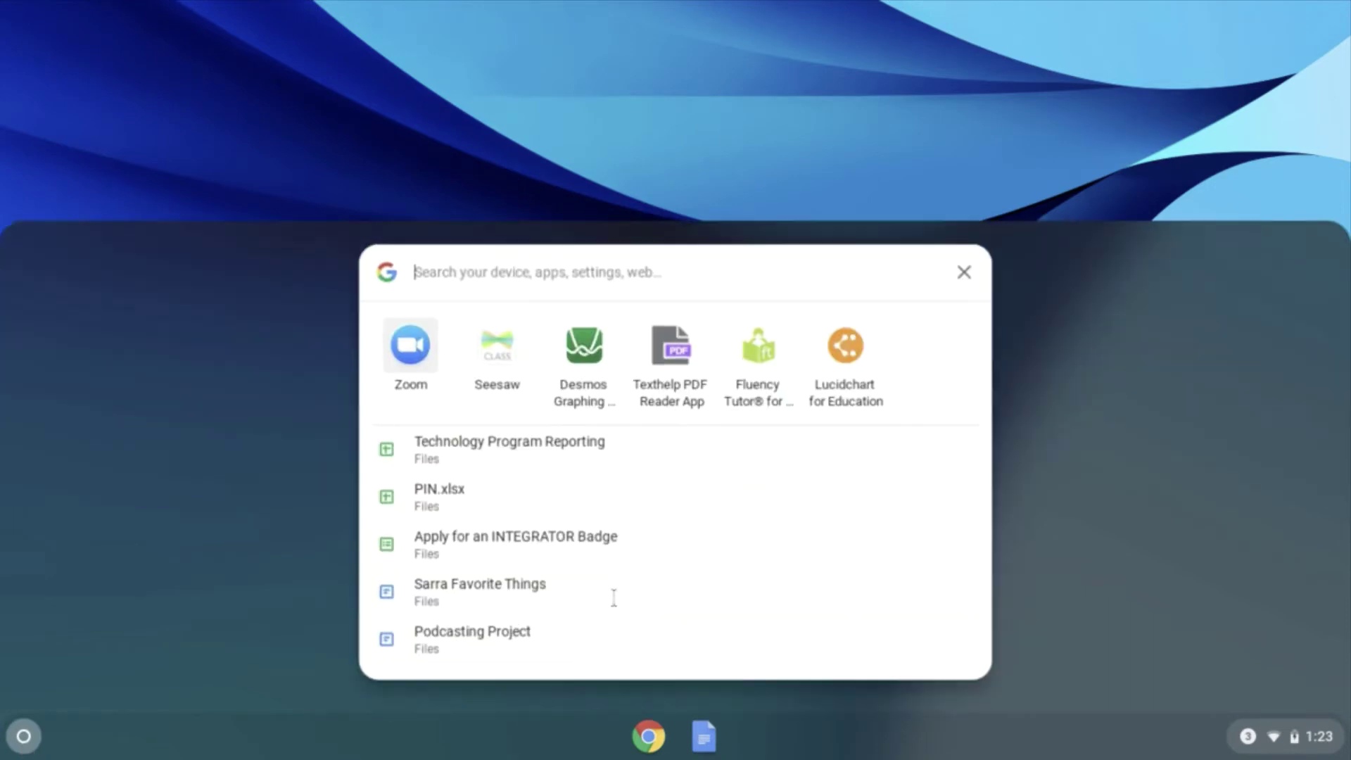
type("zoom")
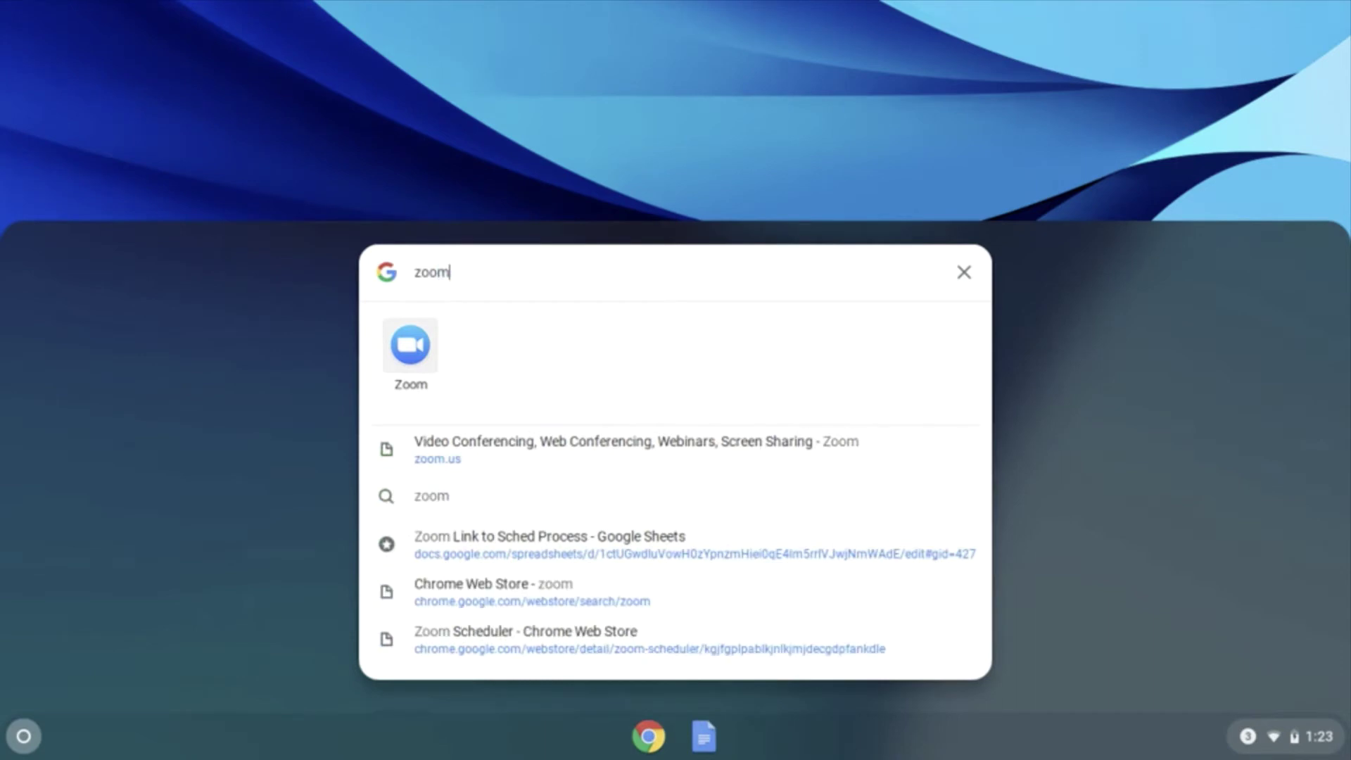
left_click(408, 352)
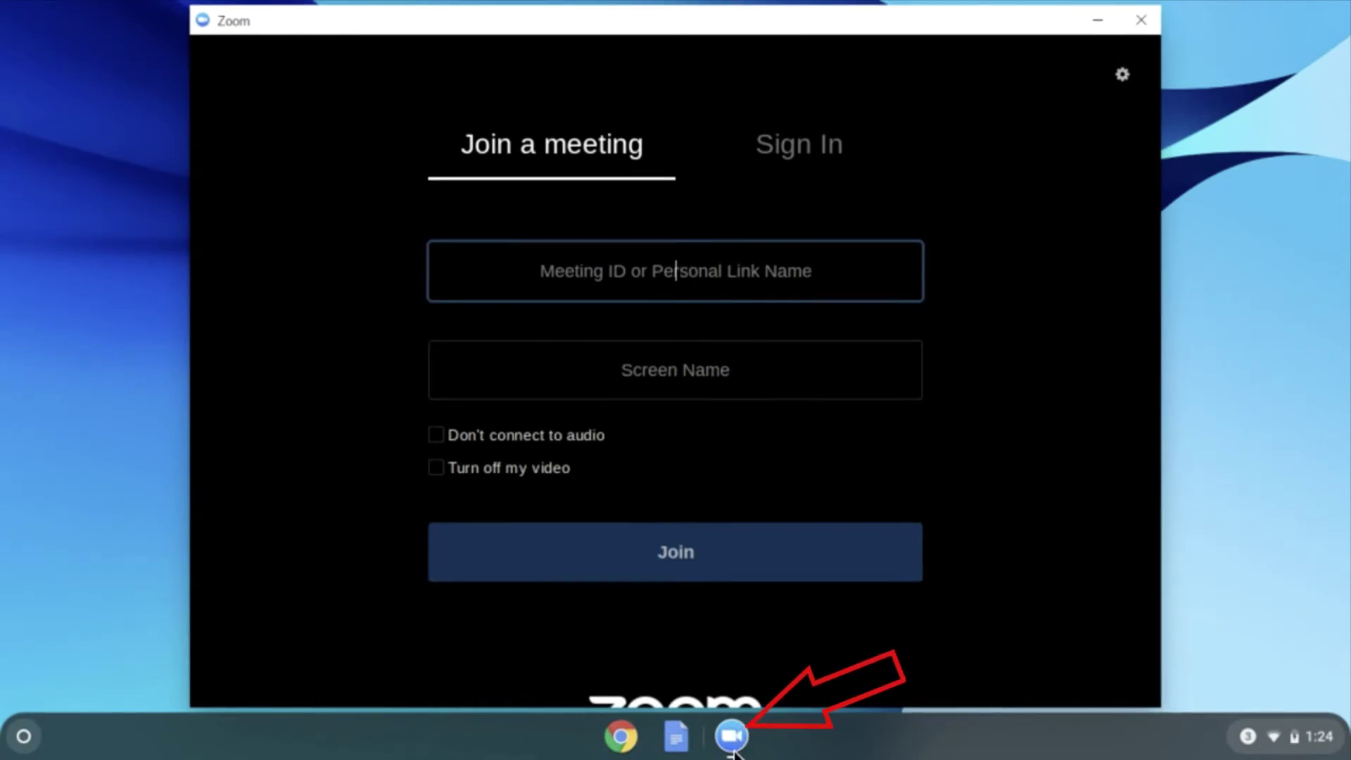
Step: Bring the Zoom window forward, go to Sign In, and choose Sign in with Google
left_click(619, 739)
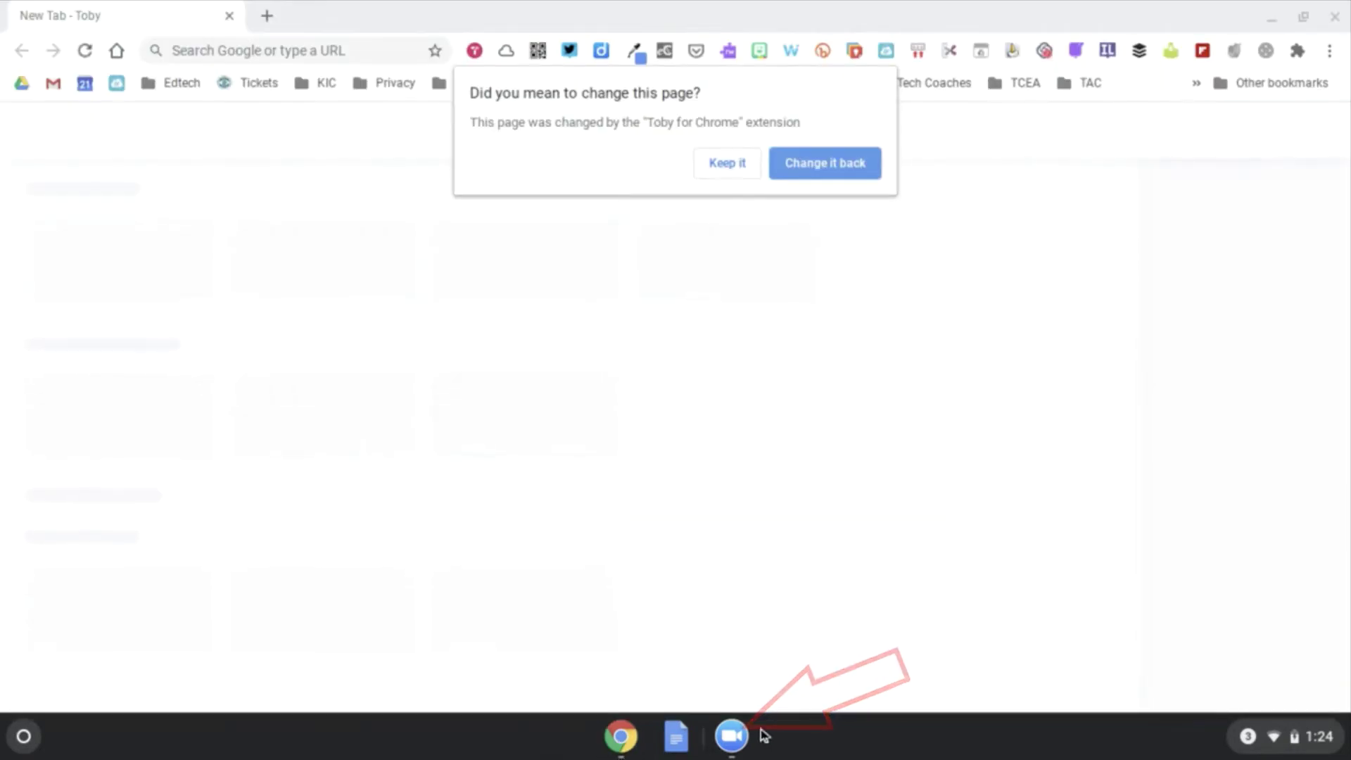
left_click(732, 736)
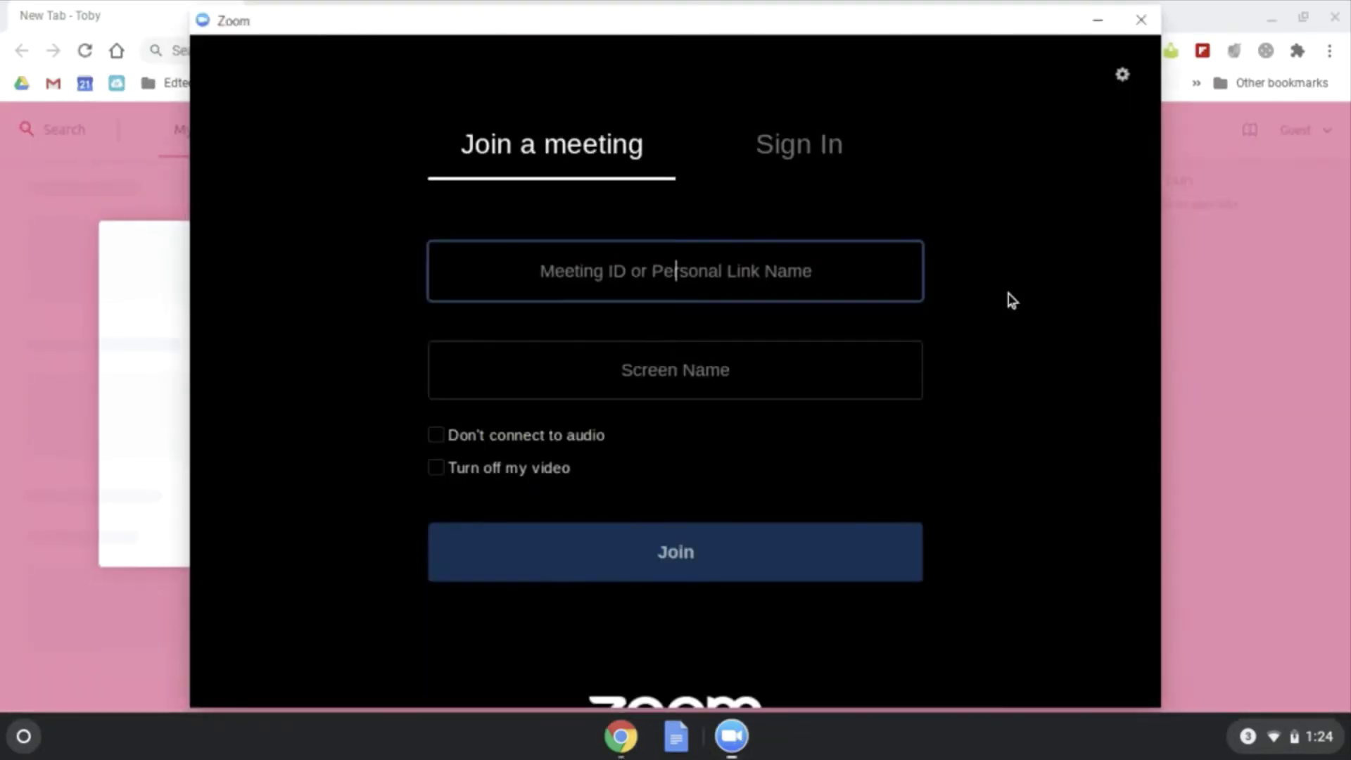
left_click(799, 145)
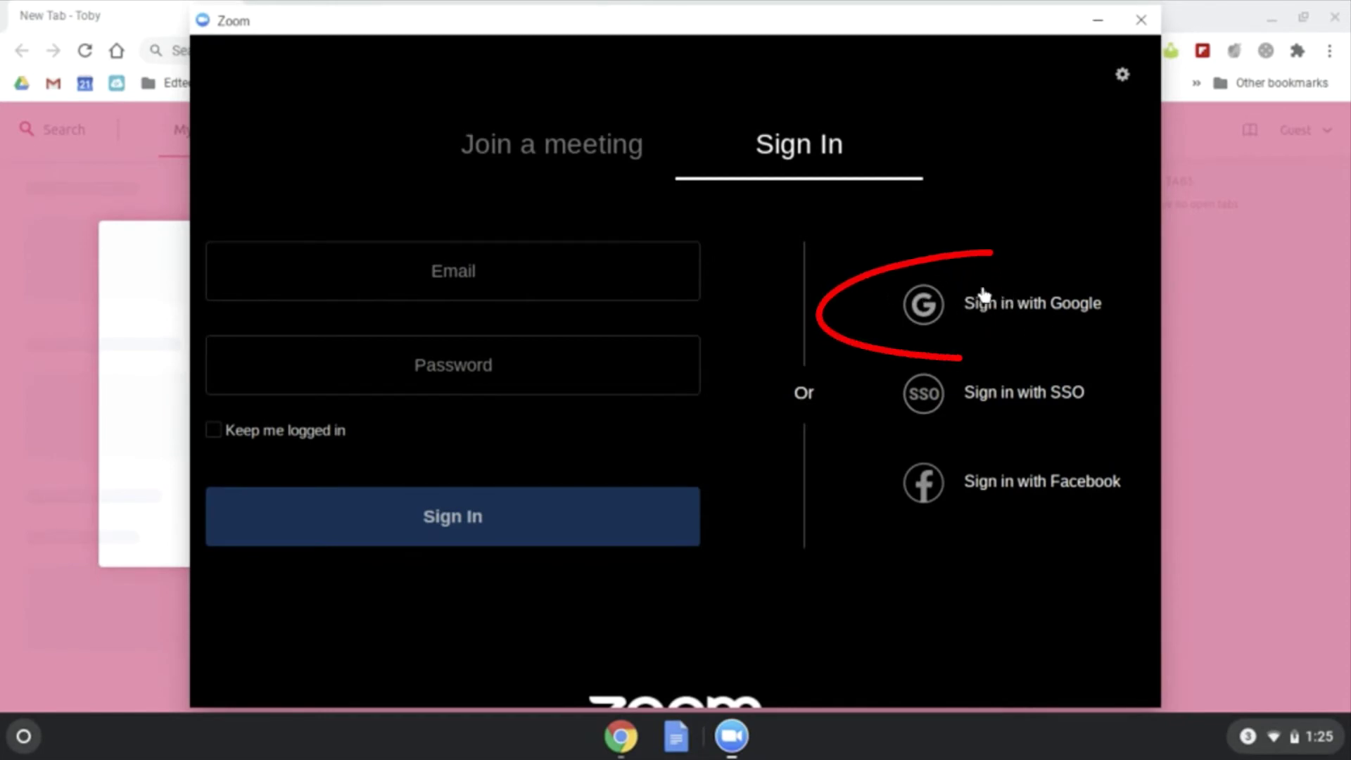
left_click(999, 303)
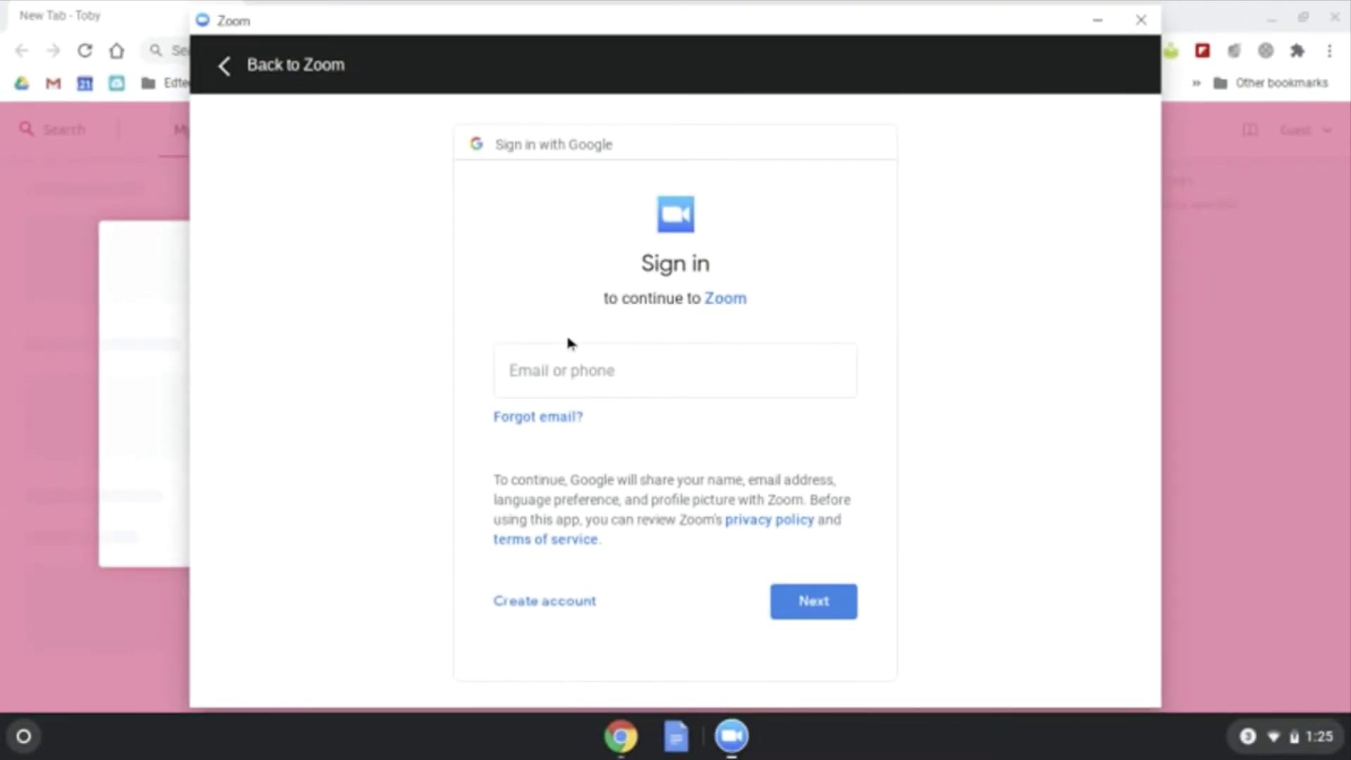
Step: Enter the school account's email address and password on the Google sign-in page
left_click(561, 363)
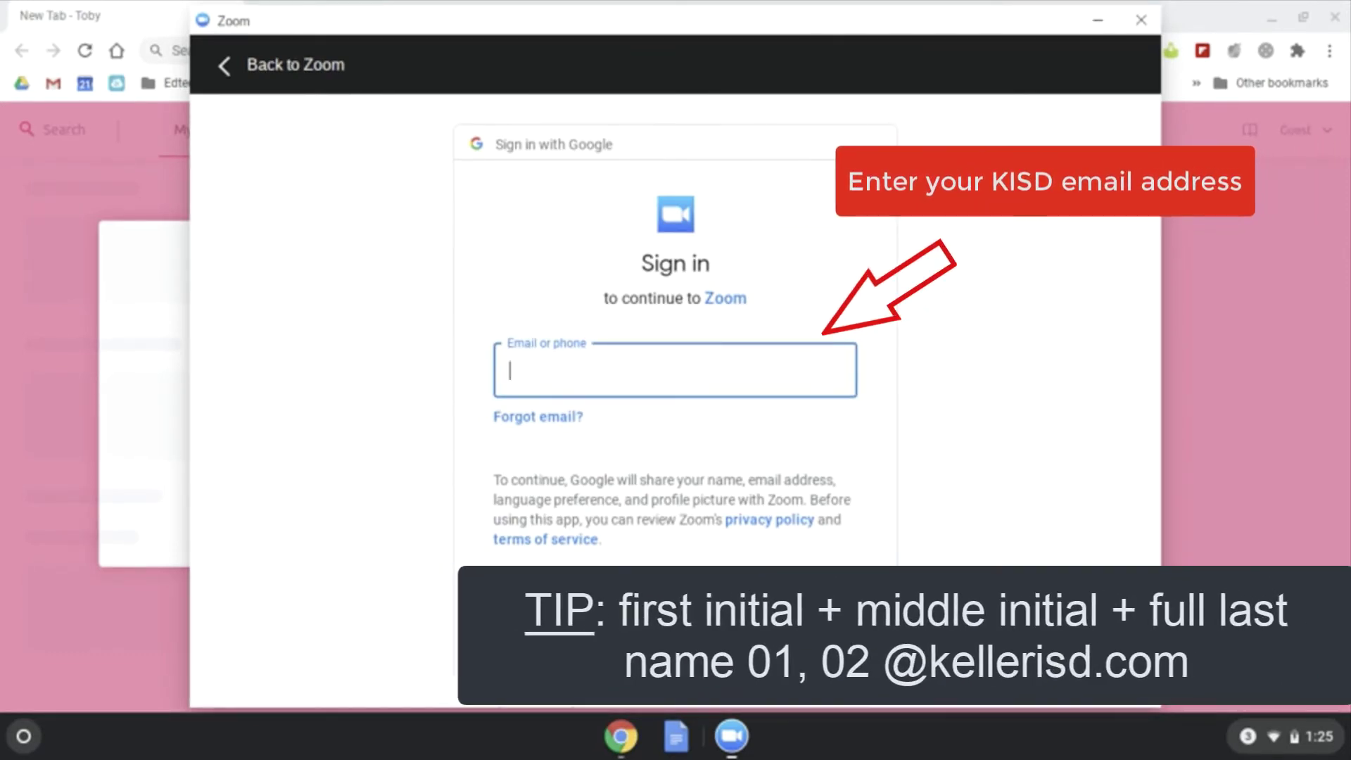
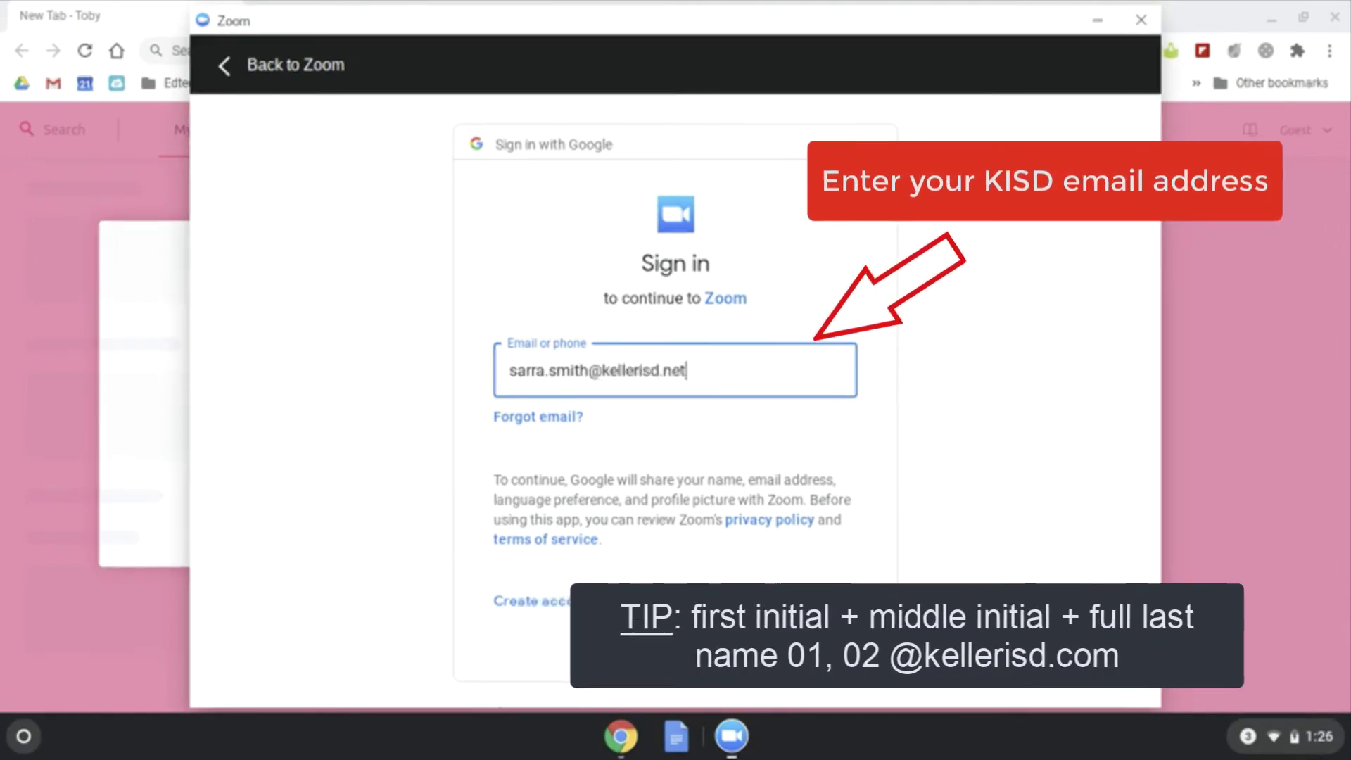
key("Return")
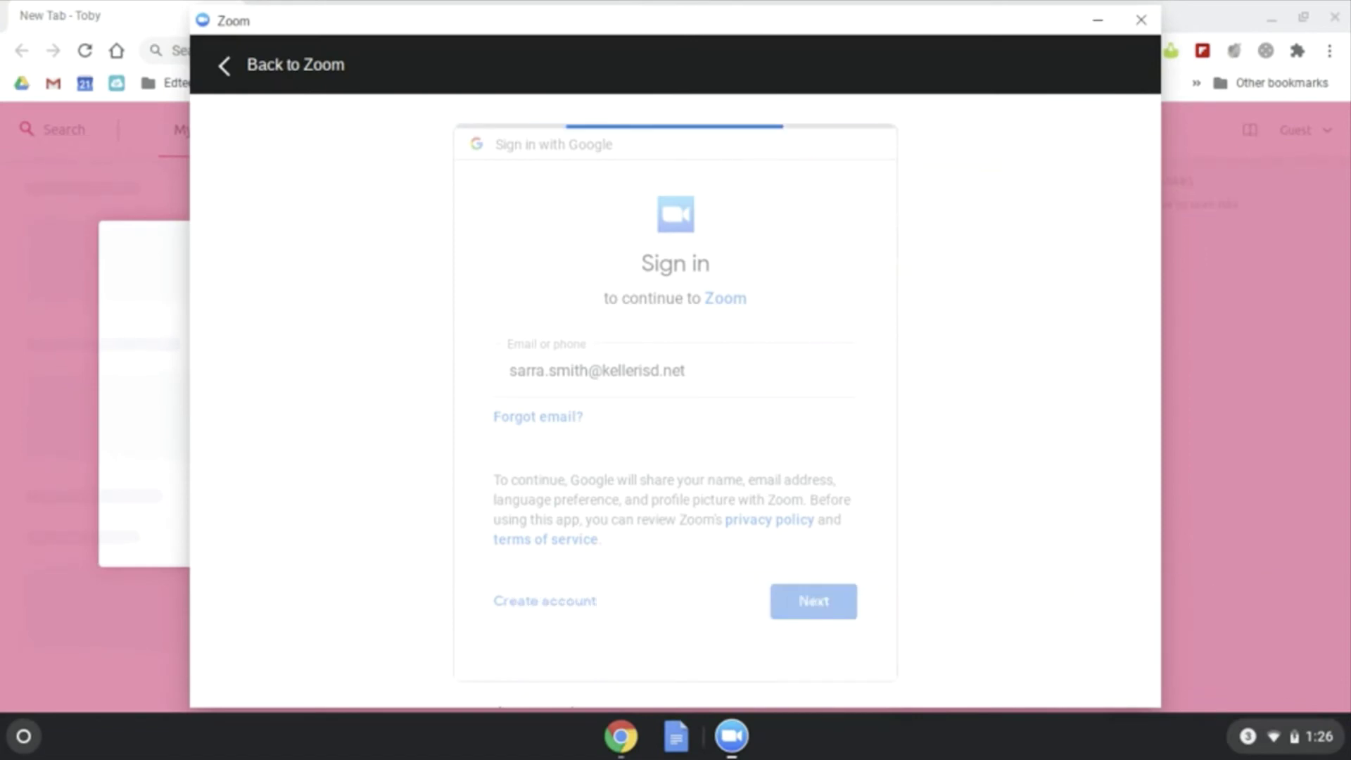
type("•••••••••••••")
key("Return")
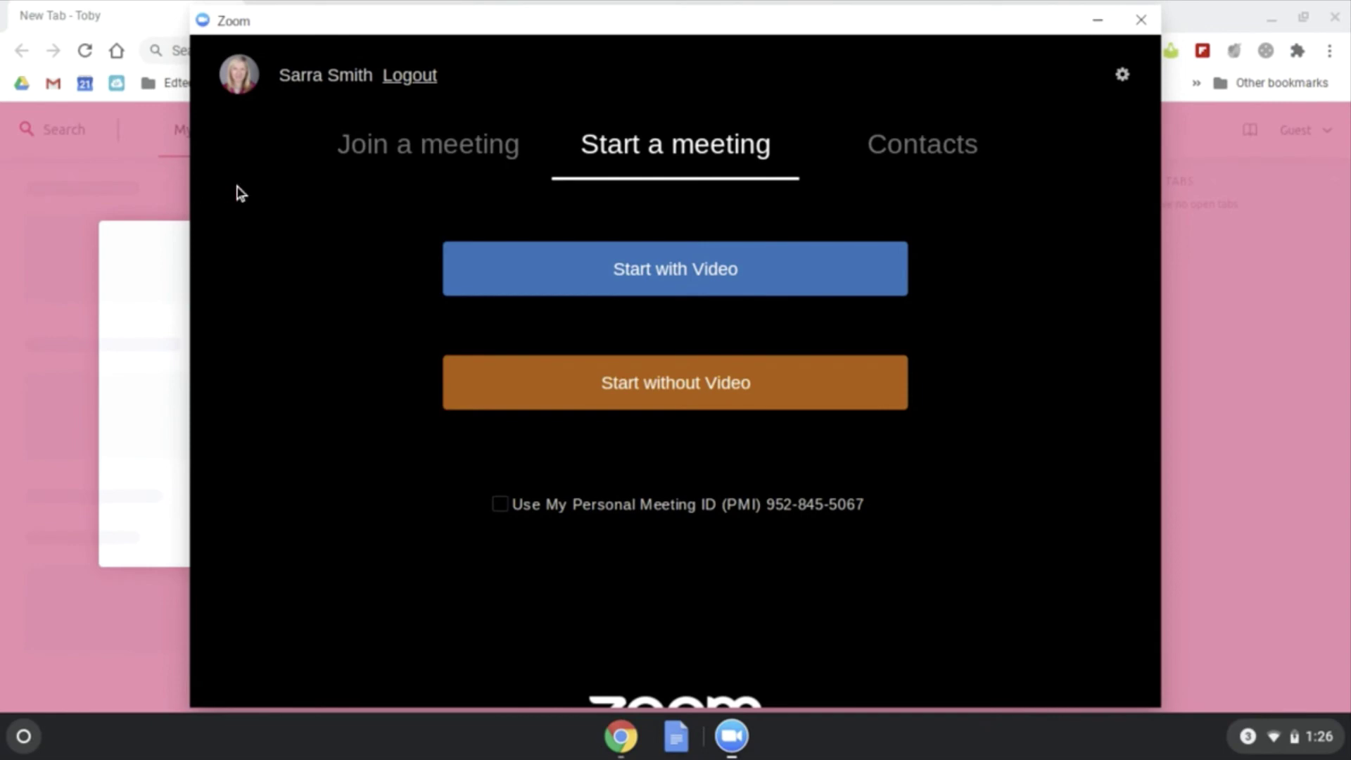
Step: Switch Zoom to the Join a meeting tab
left_click(415, 144)
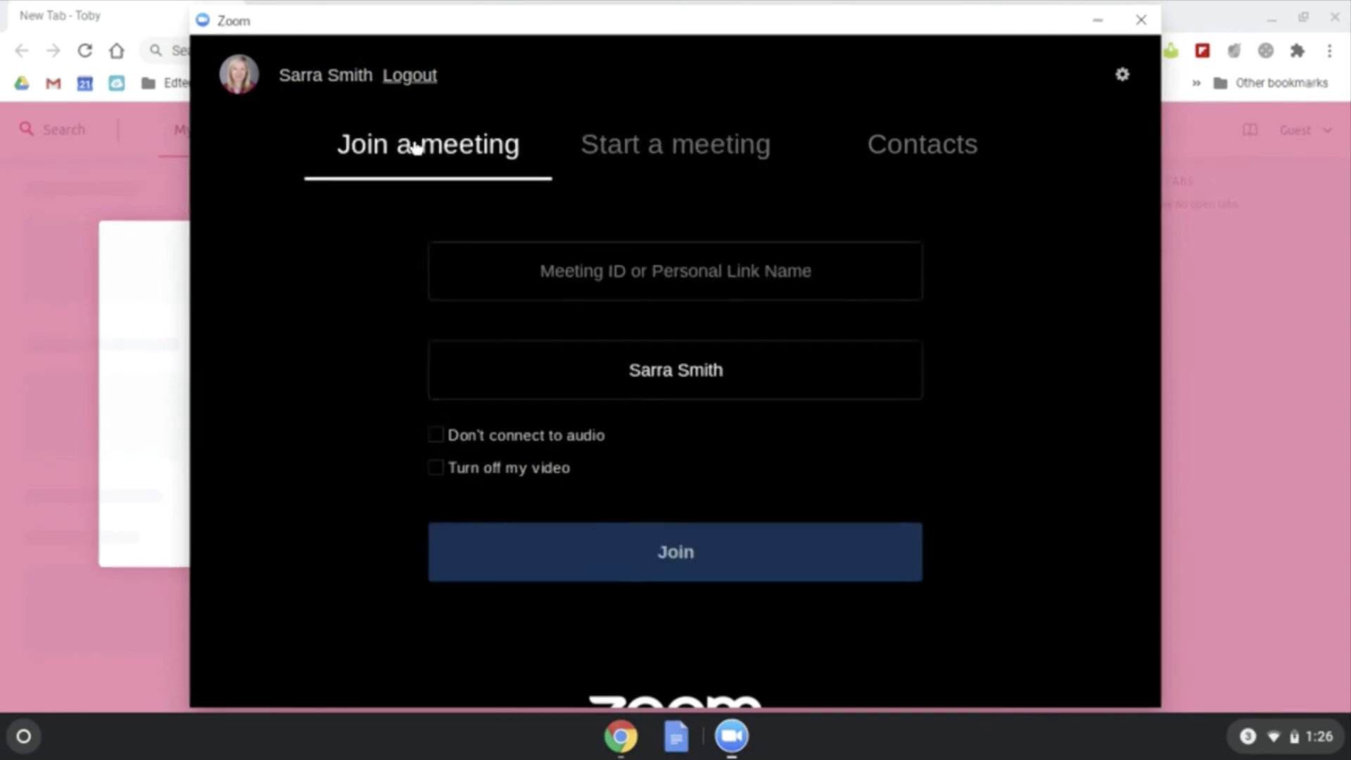